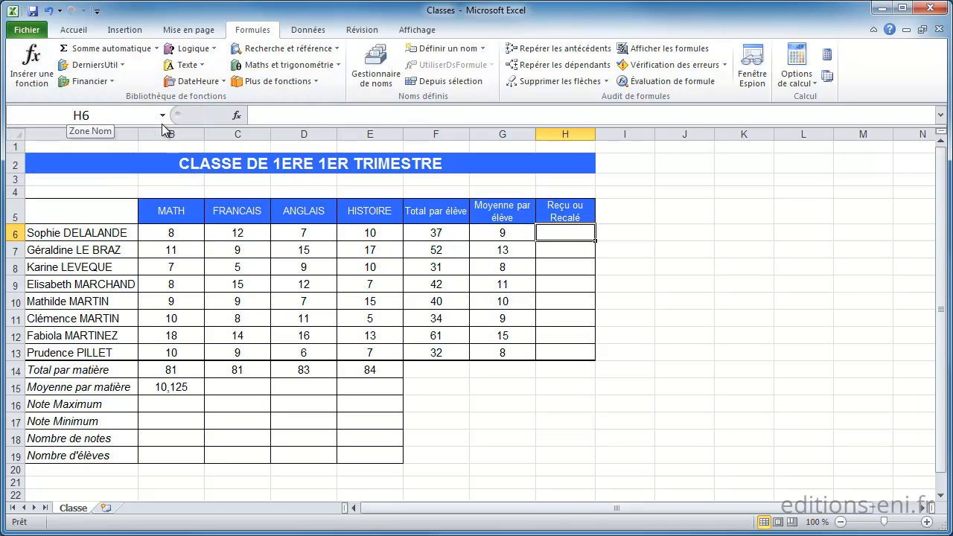
Insert the SI function in cell H6 from the most recently used functions category.
key("shift+F3")
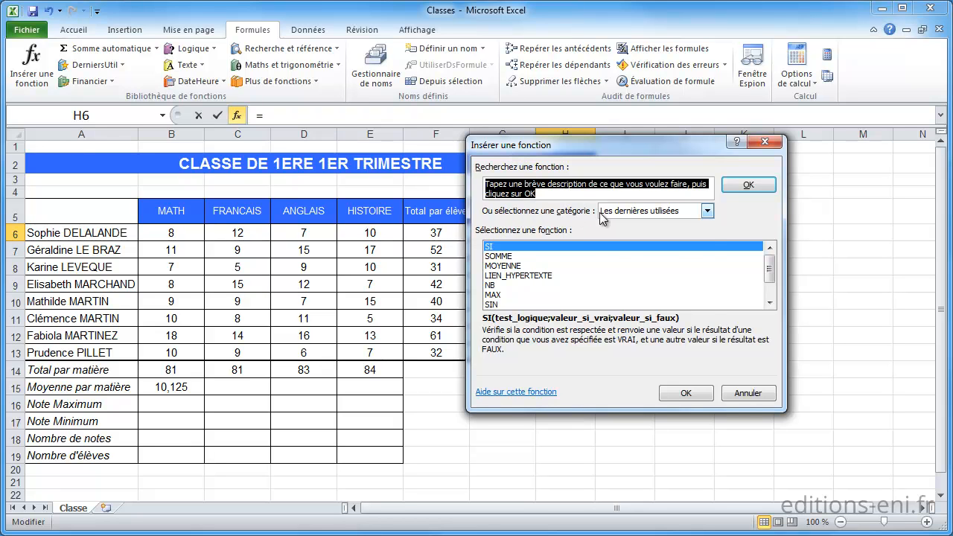
left_click(650, 211)
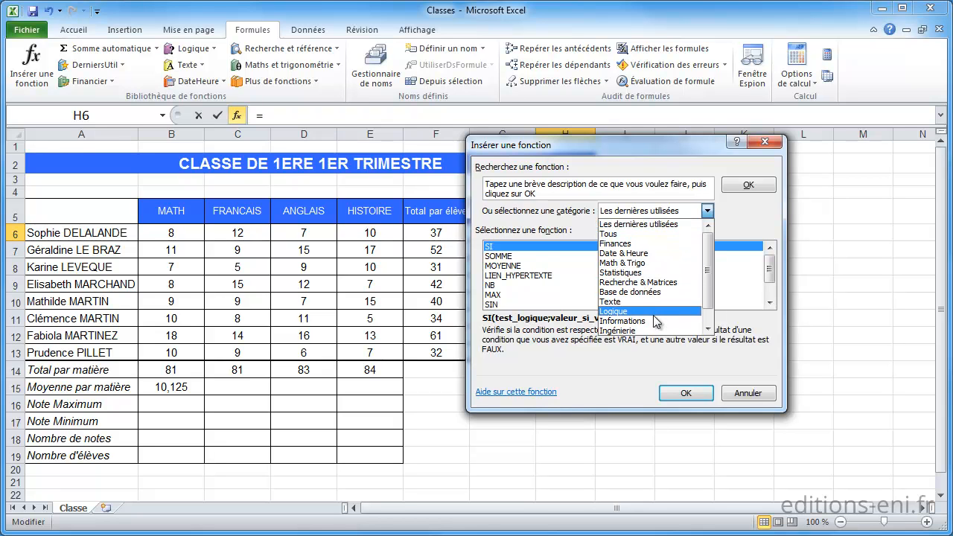
left_click(654, 225)
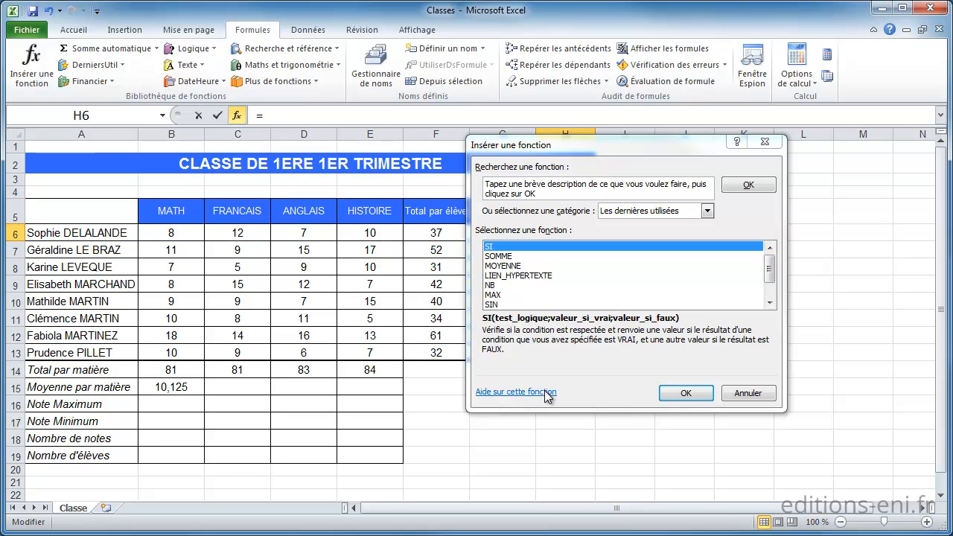
left_click(680, 393)
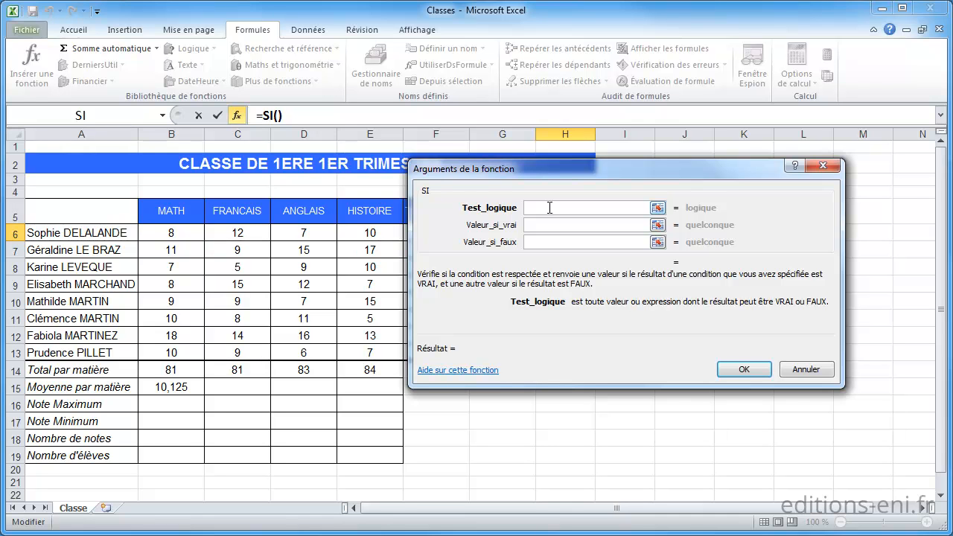
Set the function's logical test to G6>=10, taking the first student's average as the cell reference.
left_click(658, 208)
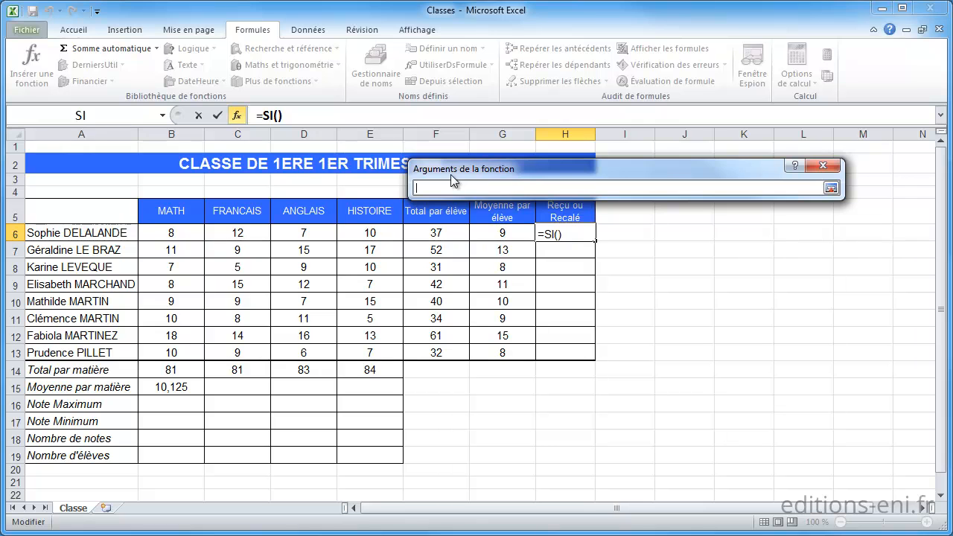
left_click(499, 234)
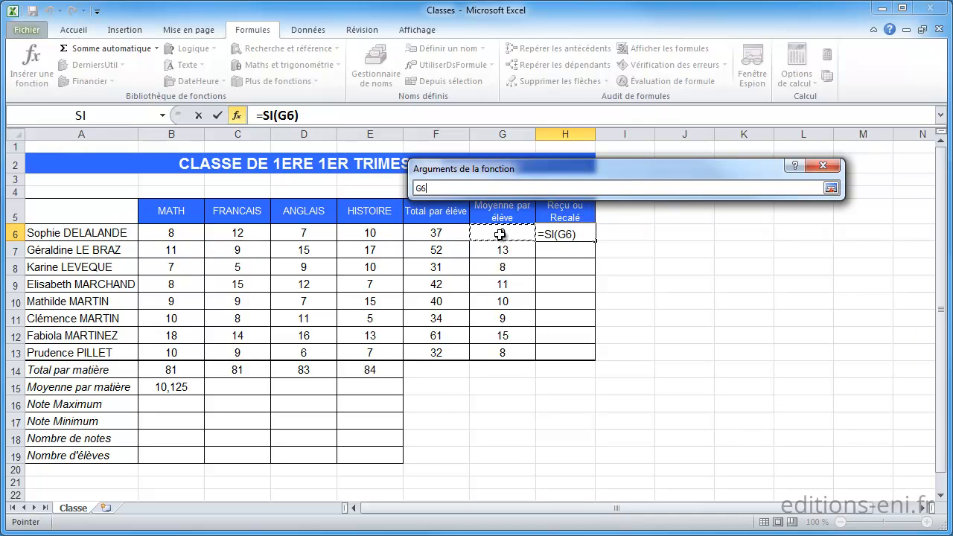
type(">=10")
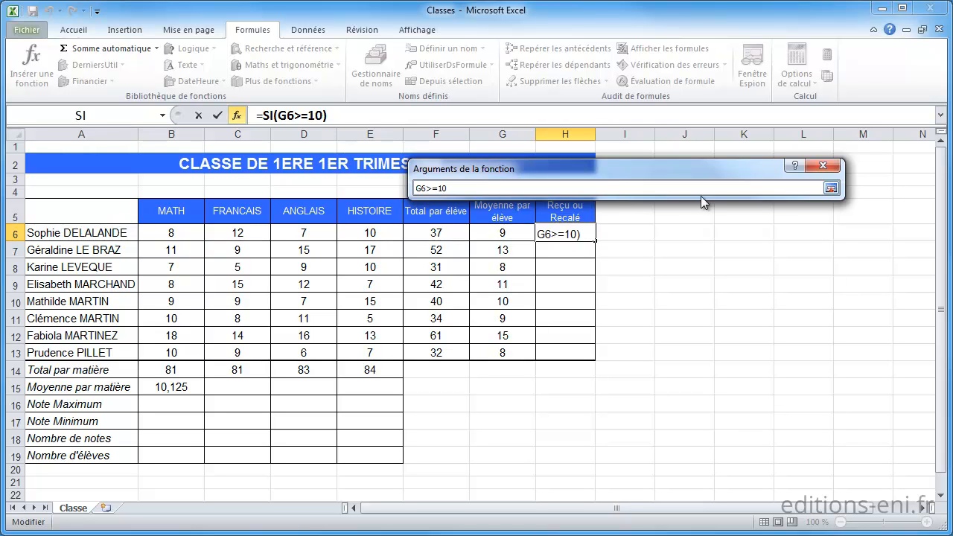
left_click(831, 188)
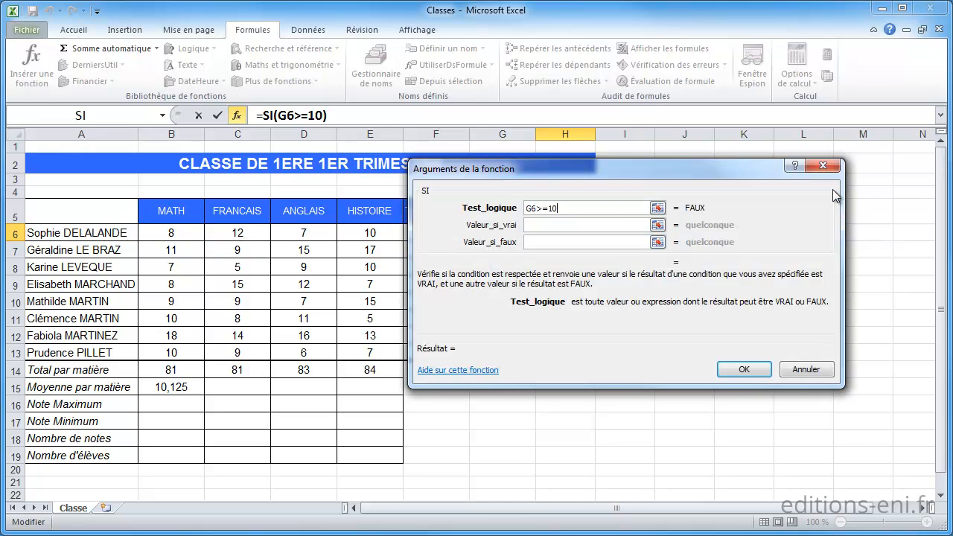
Set the value if true to "reçu" and the value if false to "recalé", and fill the formula down through H13.
left_click(617, 230)
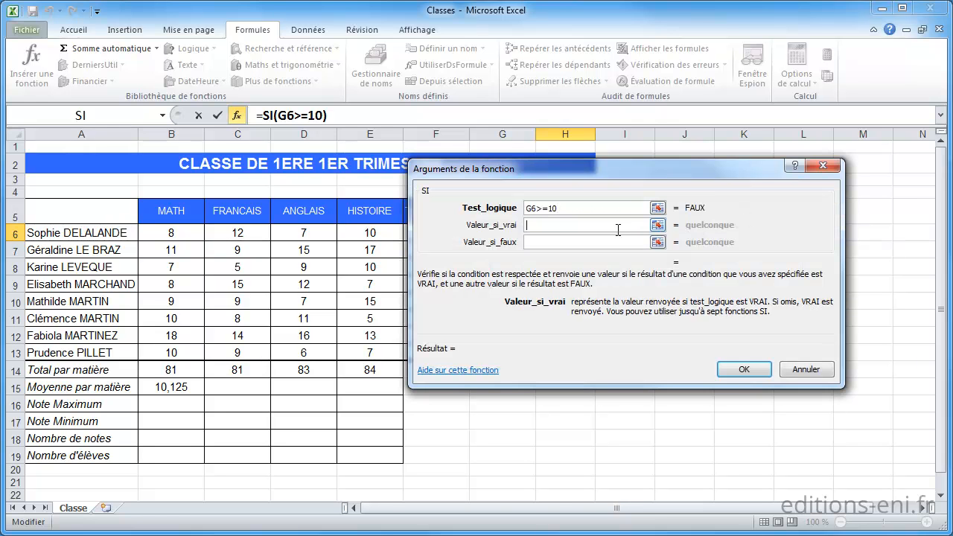
type("\"reç")
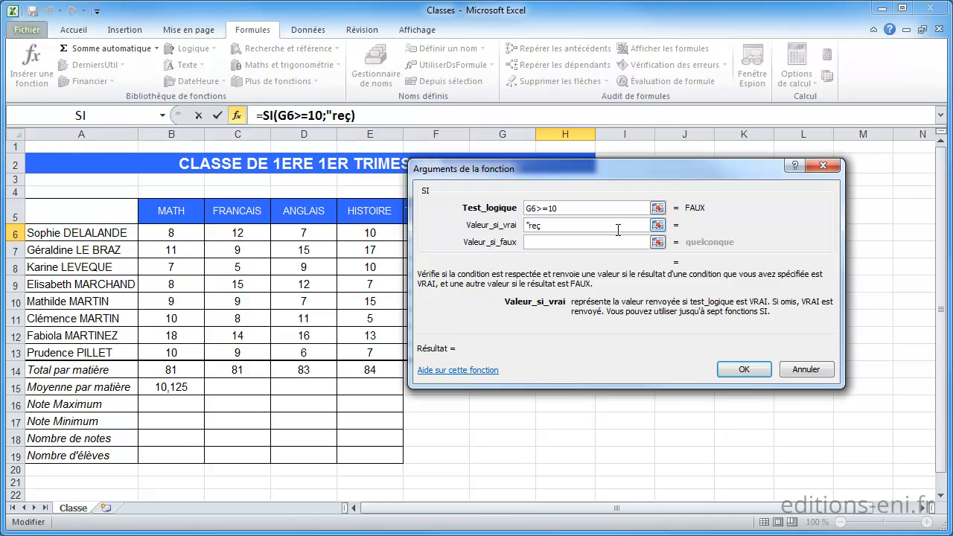
type("u\"")
left_click(594, 241)
type("\"r")
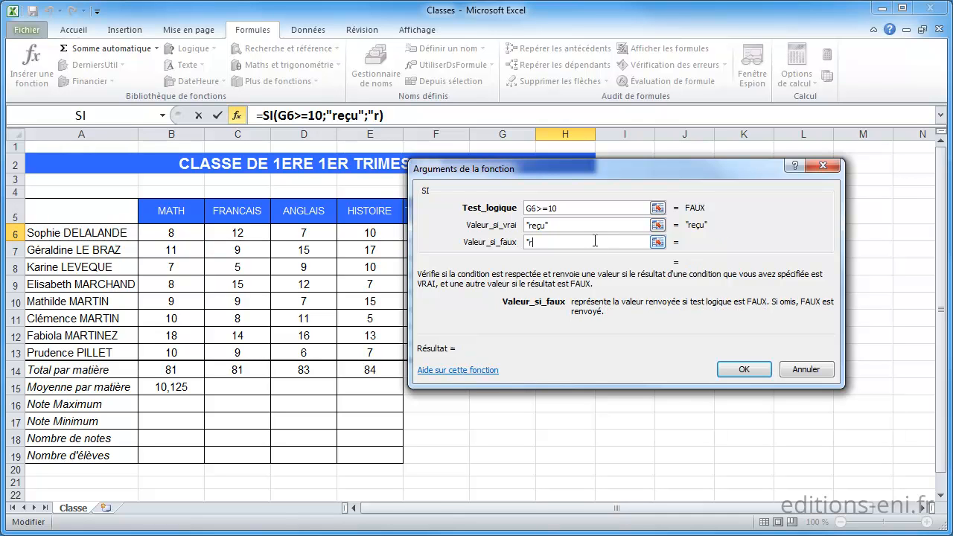
type("ecalé\"")
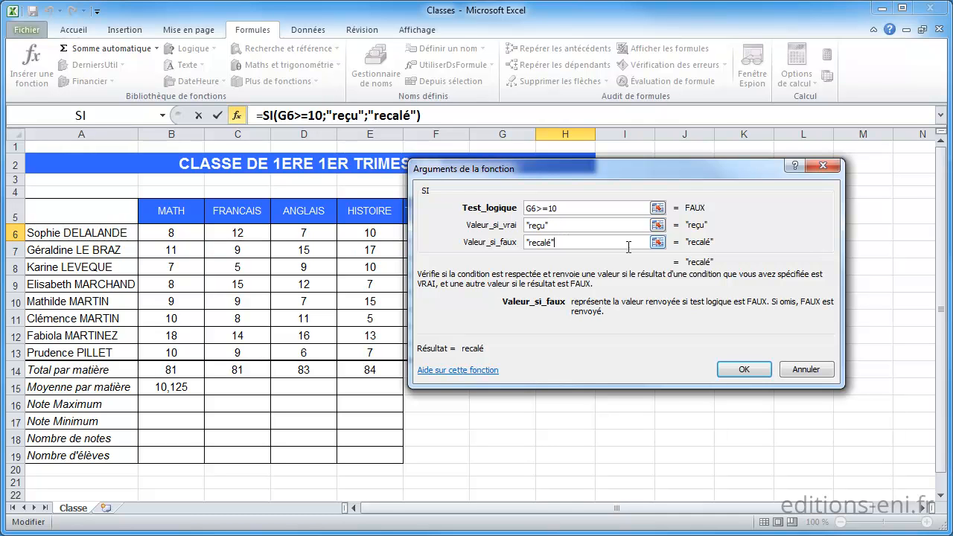
left_click(745, 370)
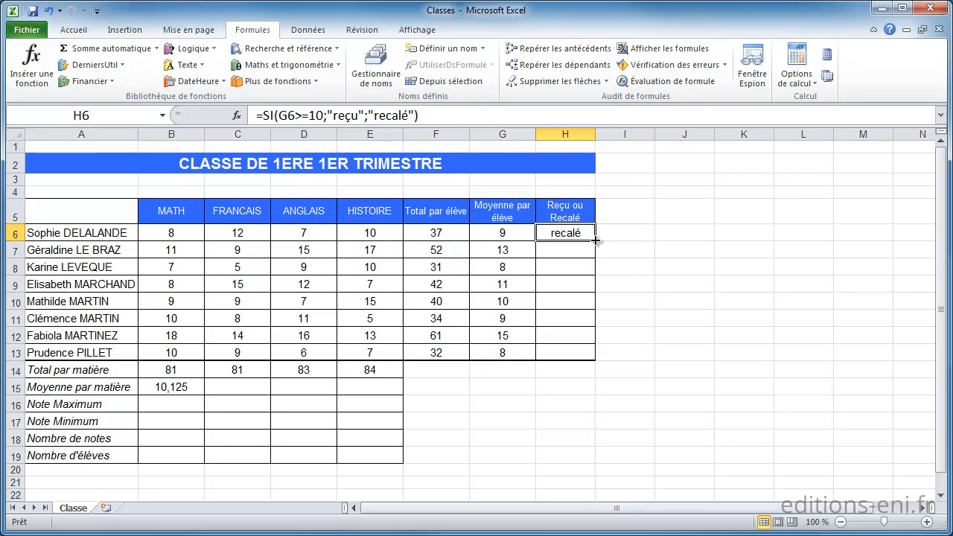
left_click_drag(595, 240, 596, 357)
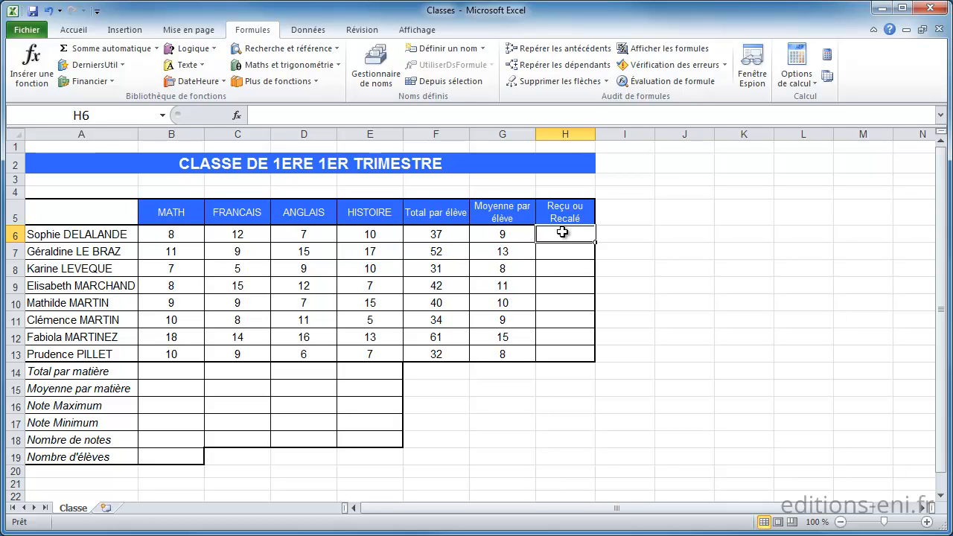
Write the formula =SI(G6>=10;"reçu";"recalé") directly in cell H6, using the suggested SI function.
type("=")
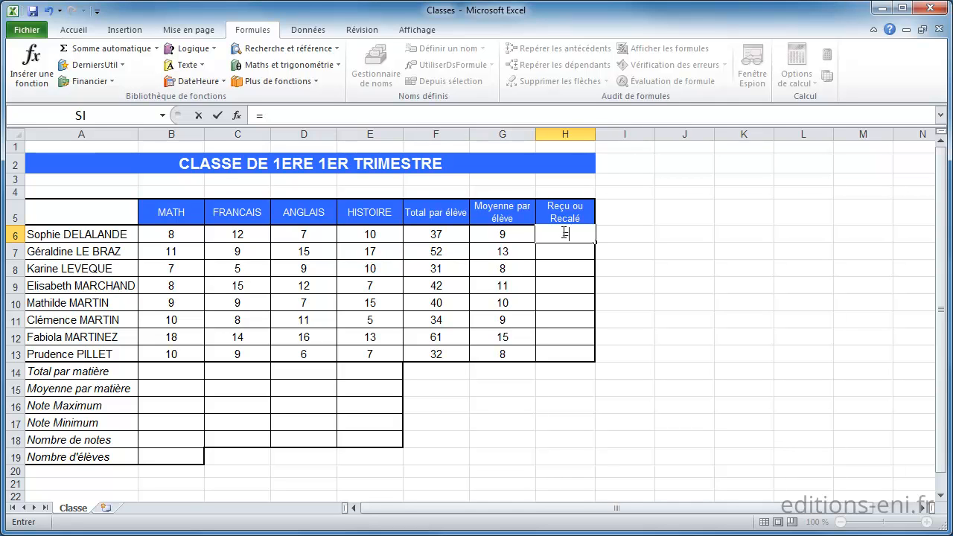
type("s")
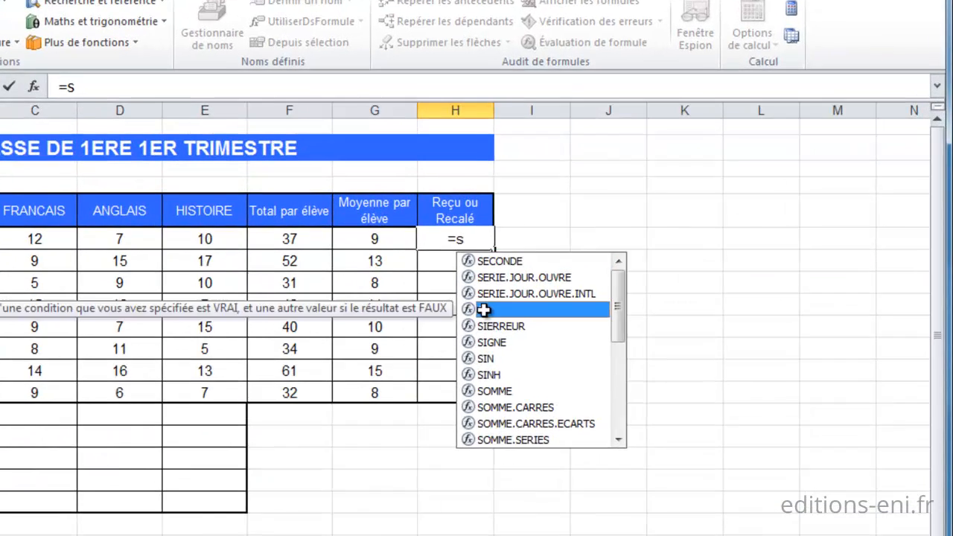
double_click(587, 290)
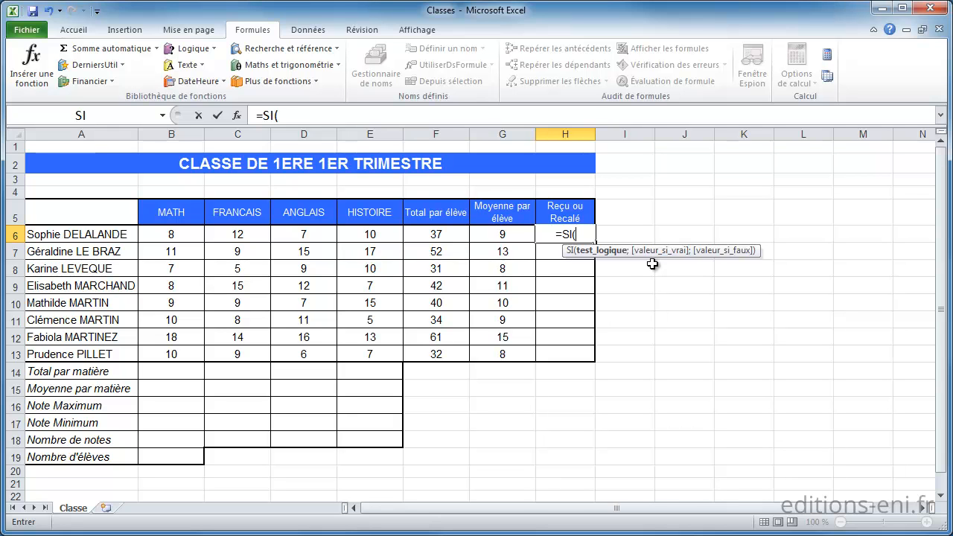
left_click(518, 235)
type(">")
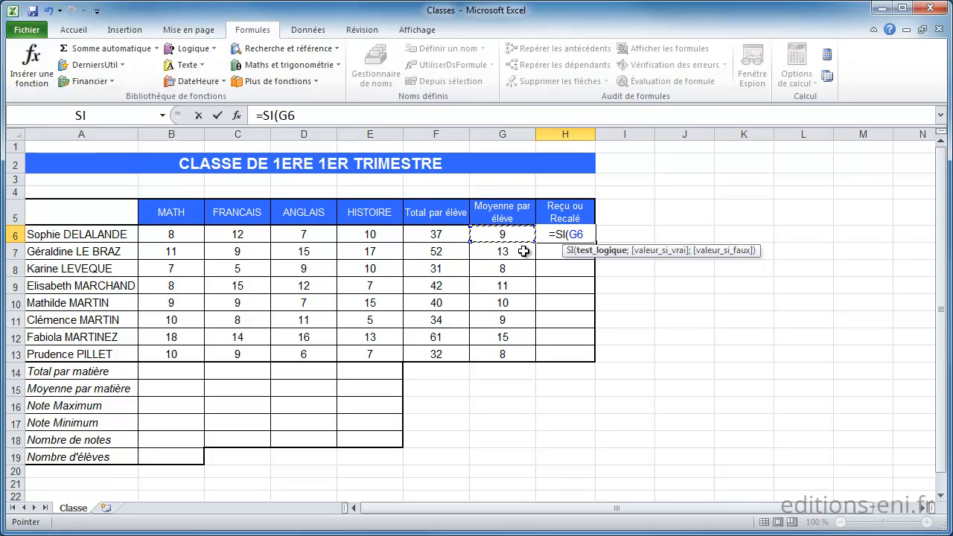
type("=10")
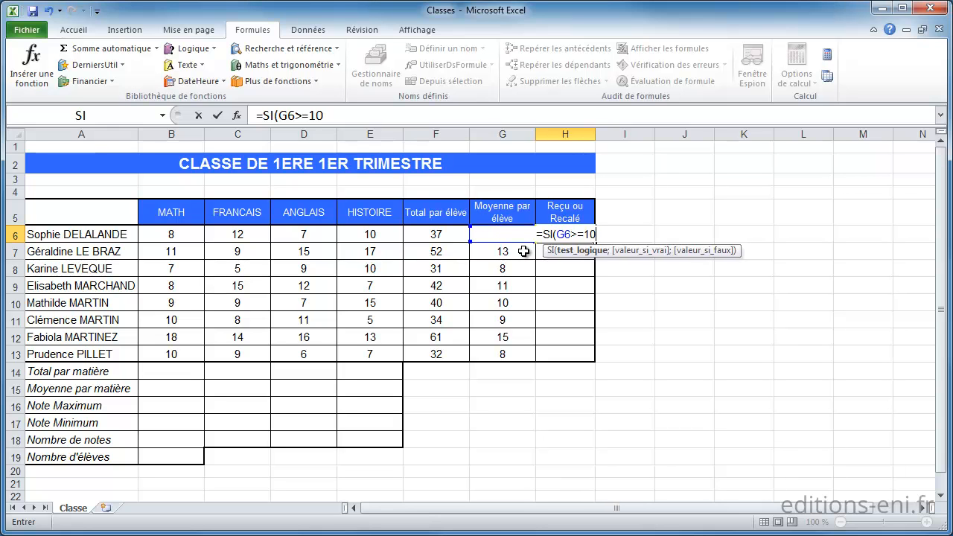
type(";")
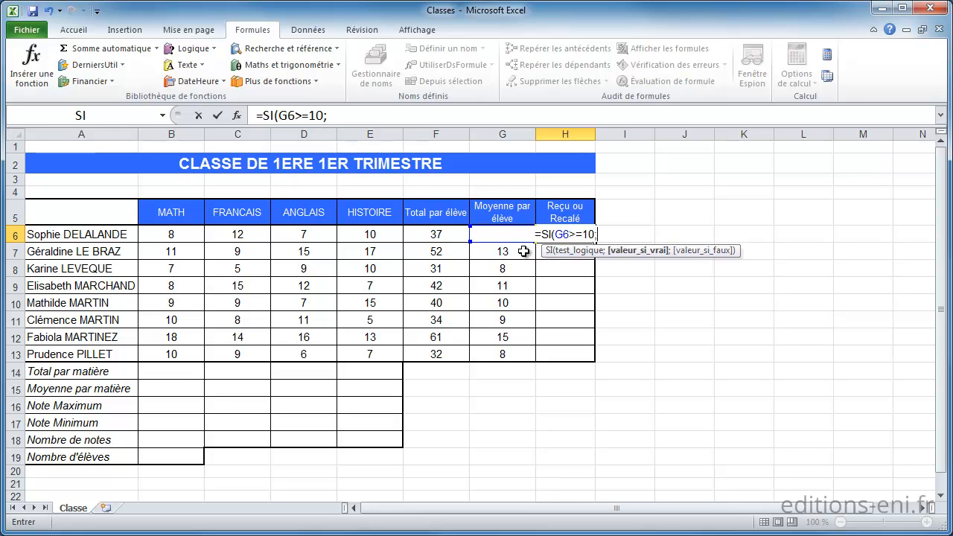
type("\"re")
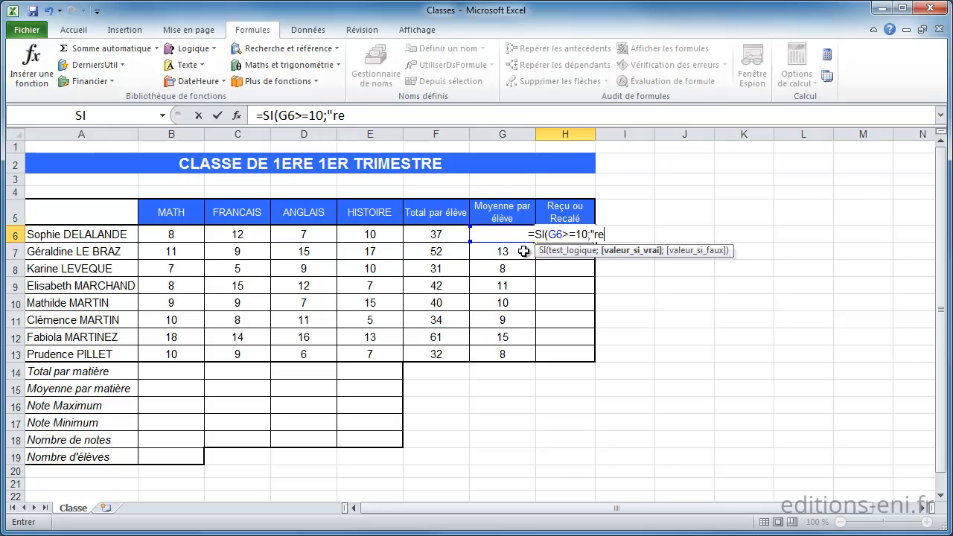
type("ç")
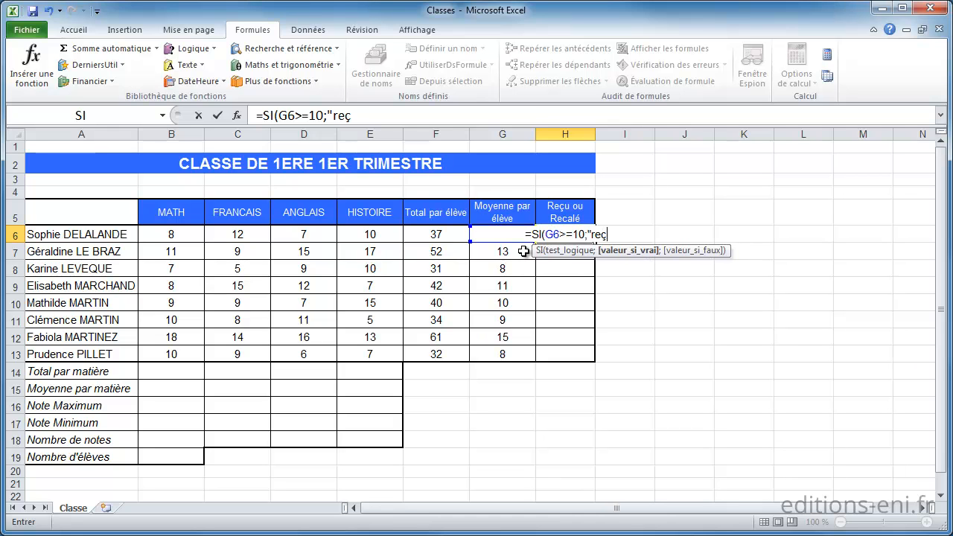
type("u\";\"recalé\"")
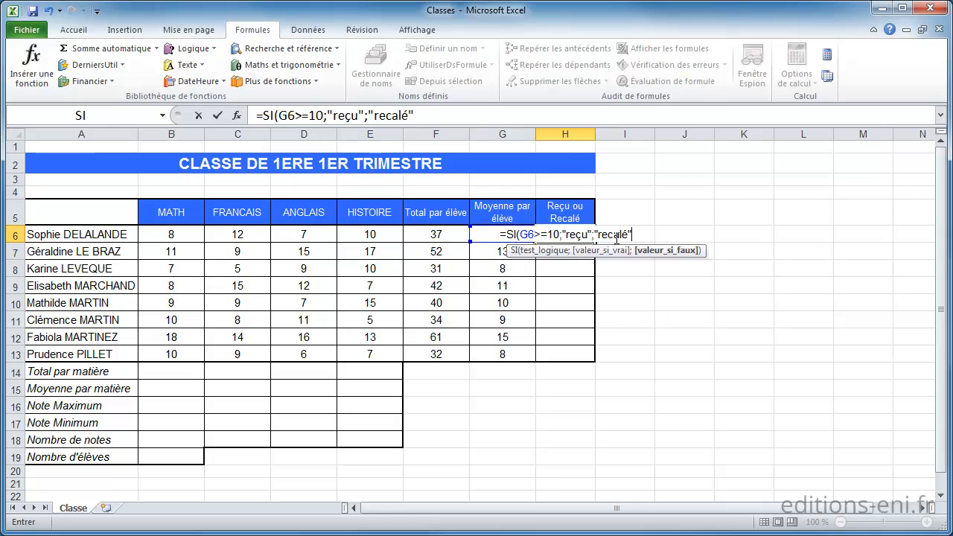
type(")")
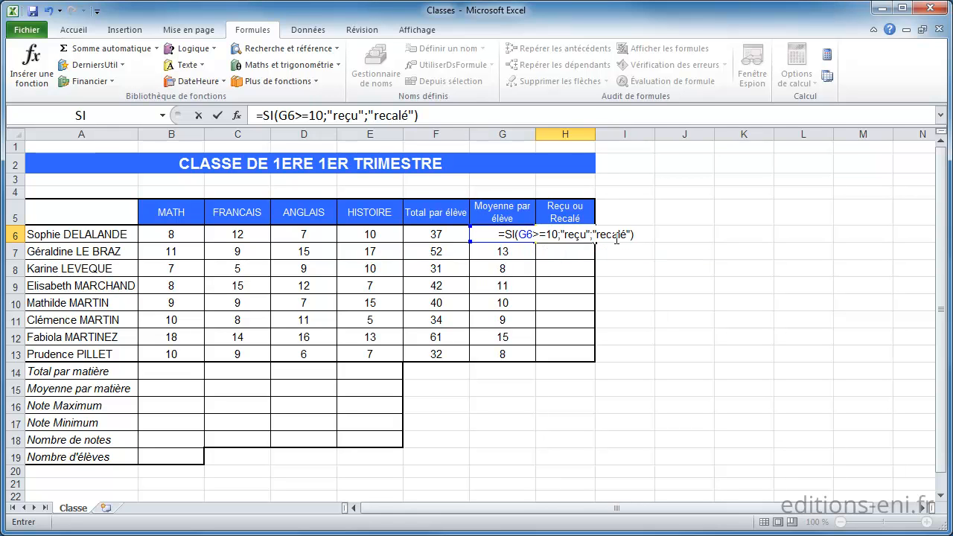
left_click(217, 115)
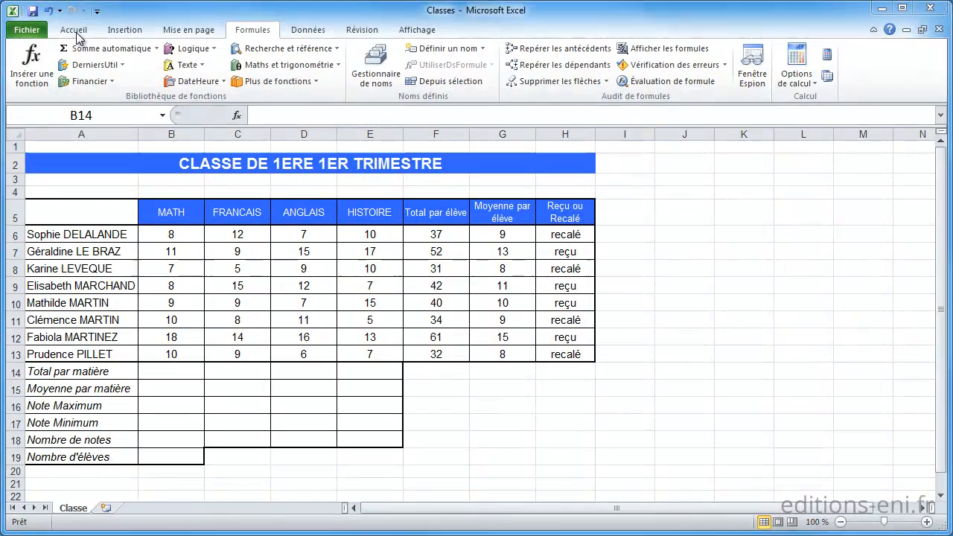
Total the MATH grades in B14 with an automatic sum over B6:B13.
left_click(73, 30)
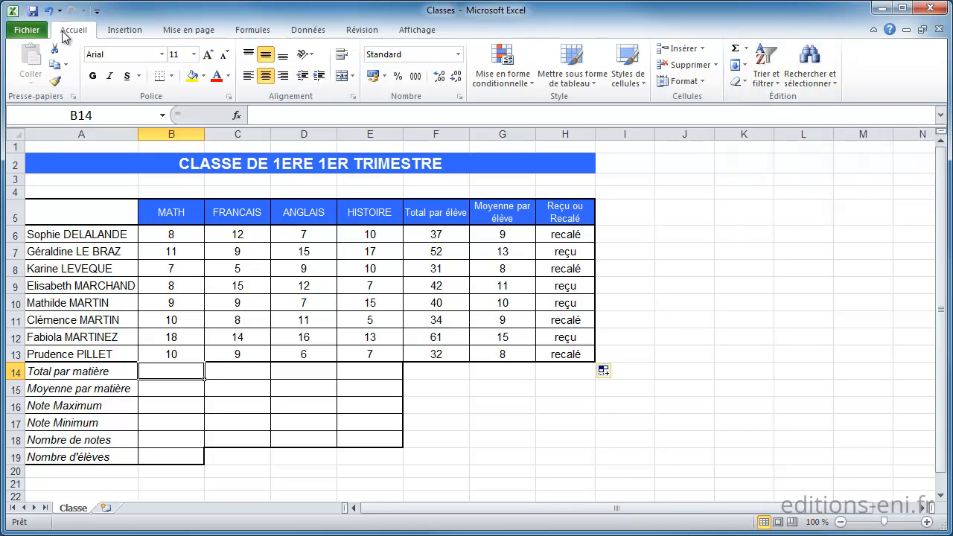
left_click(267, 35)
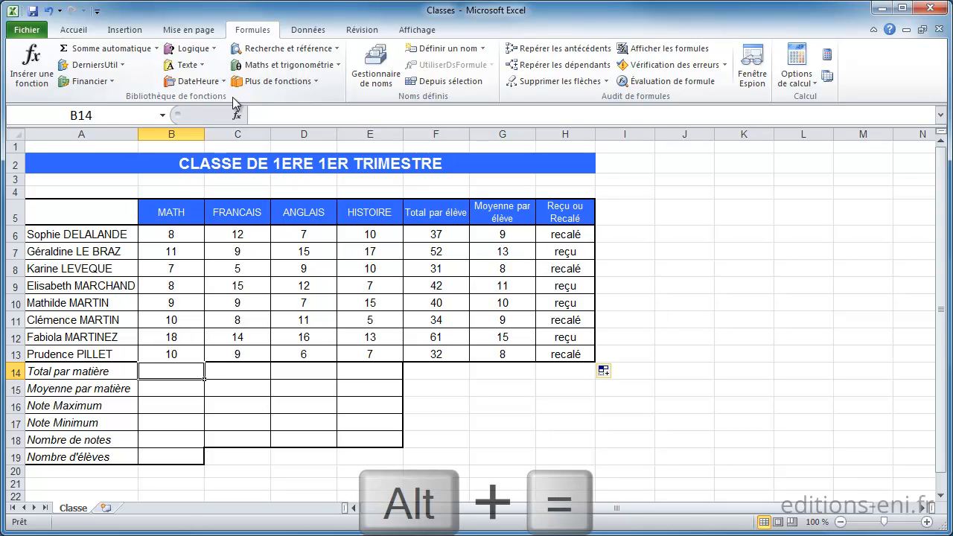
key("alt+equal")
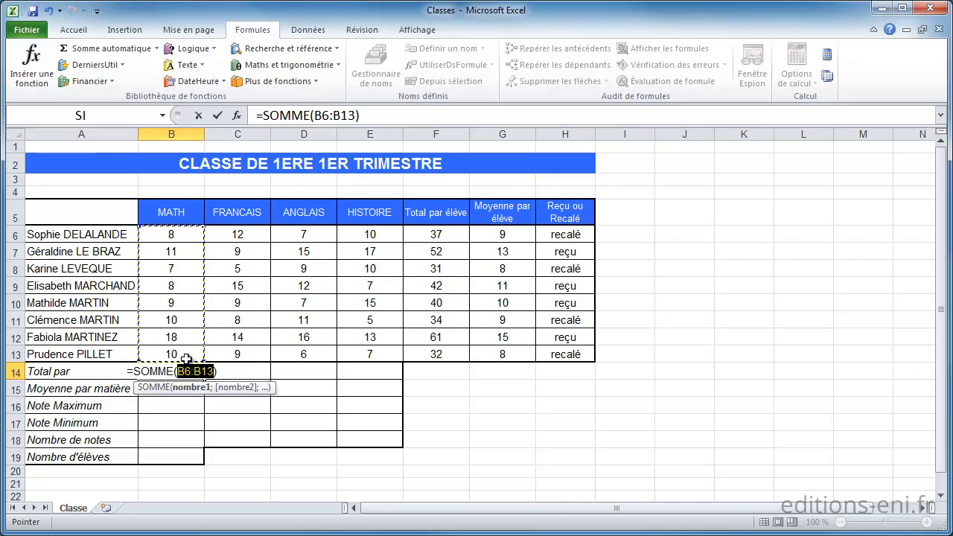
left_click_drag(173, 233, 172, 350)
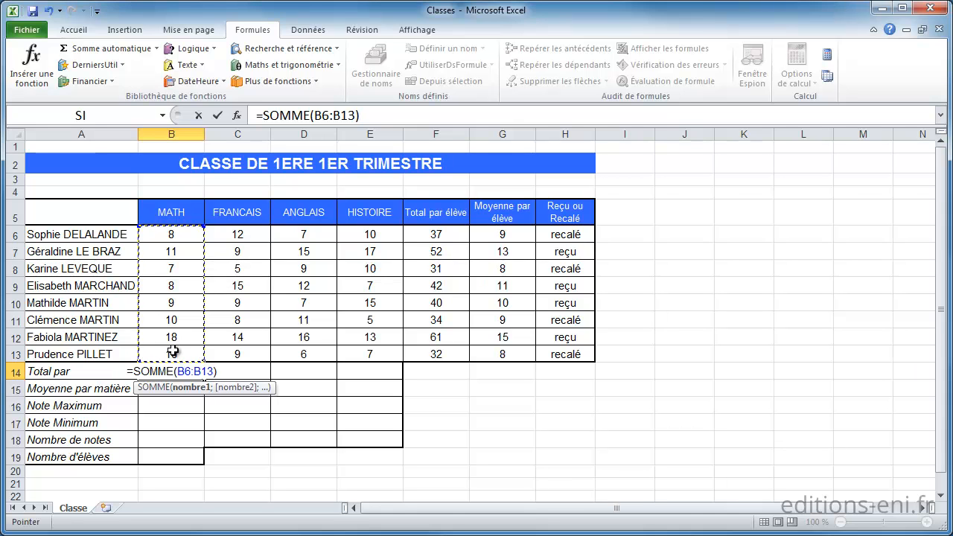
left_click(218, 114)
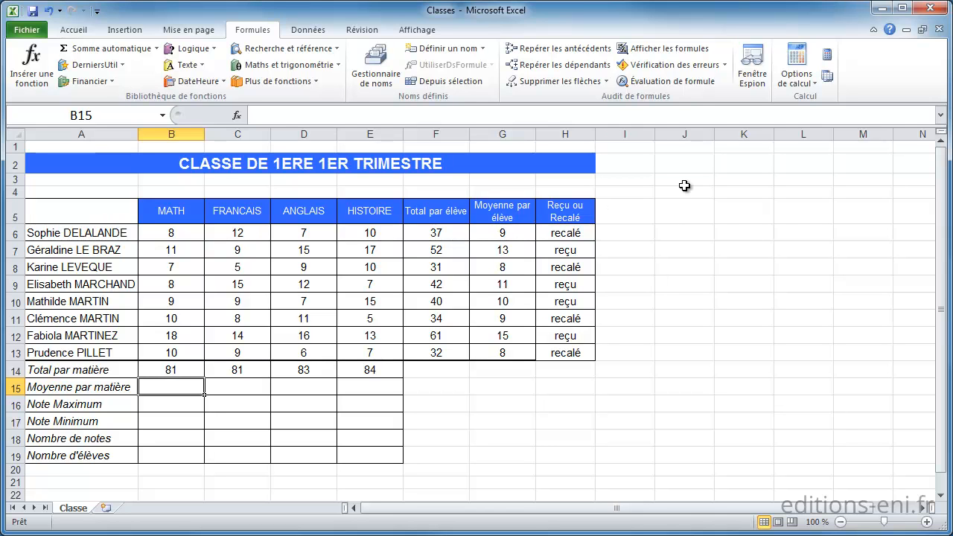
Calculate the MATH average in B15 with the Moyenne function, restricting its range to B6:B13.
left_click(158, 49)
key("Escape")
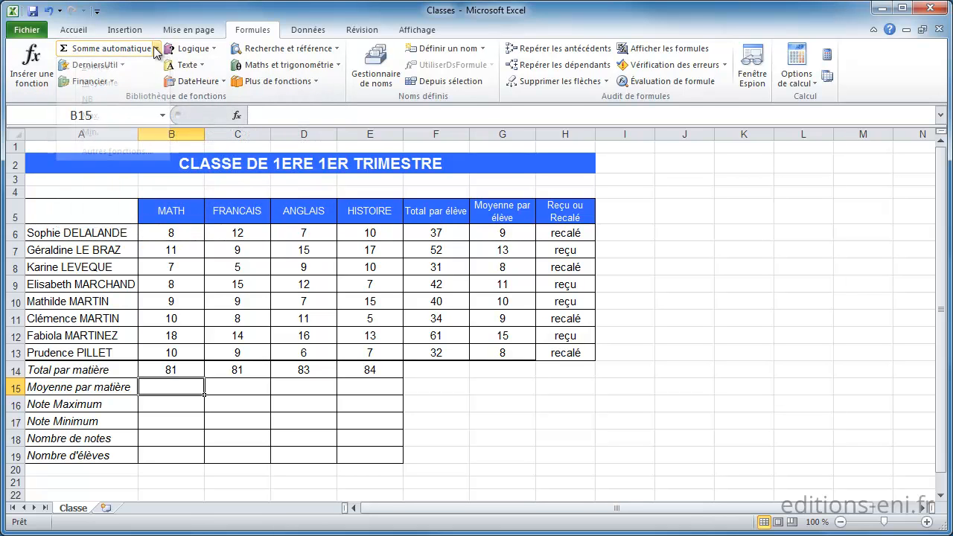
left_click(73, 30)
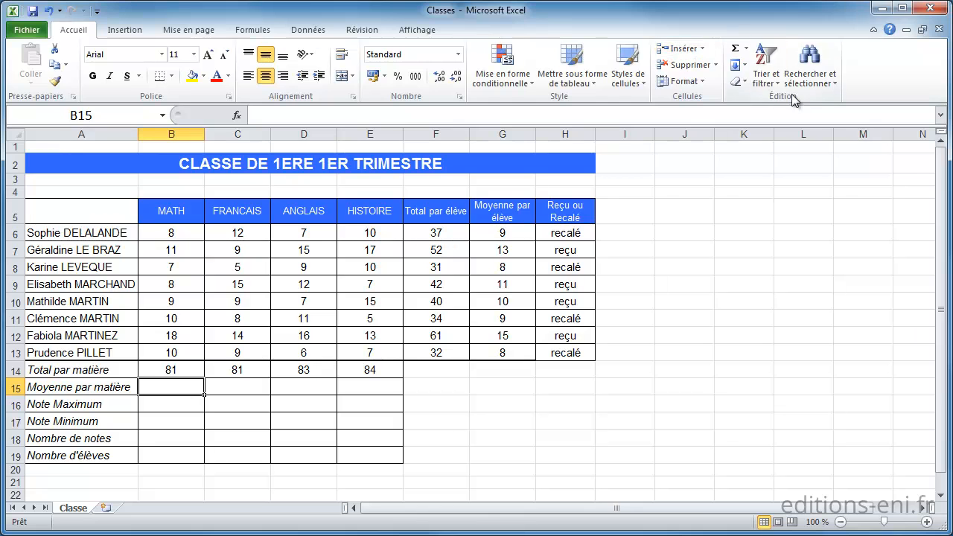
left_click(746, 49)
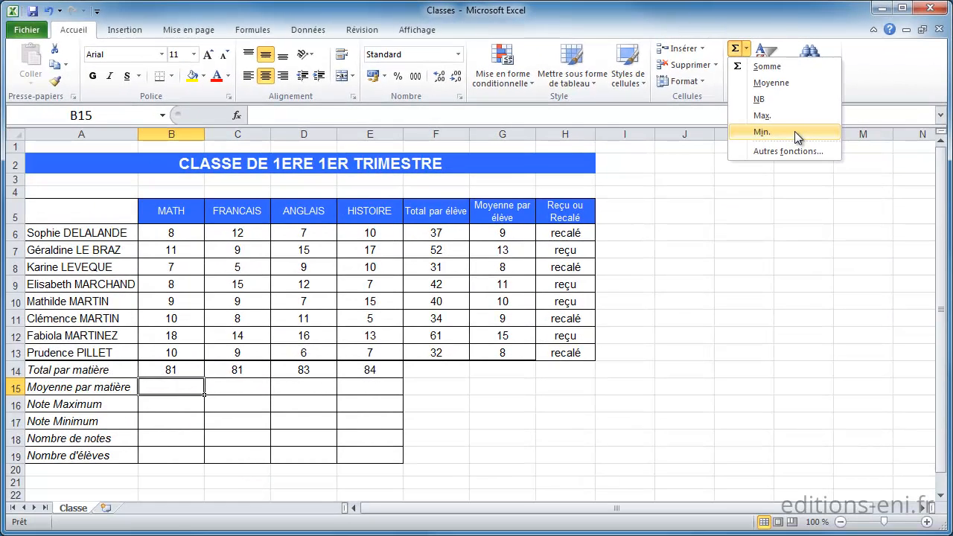
left_click(774, 85)
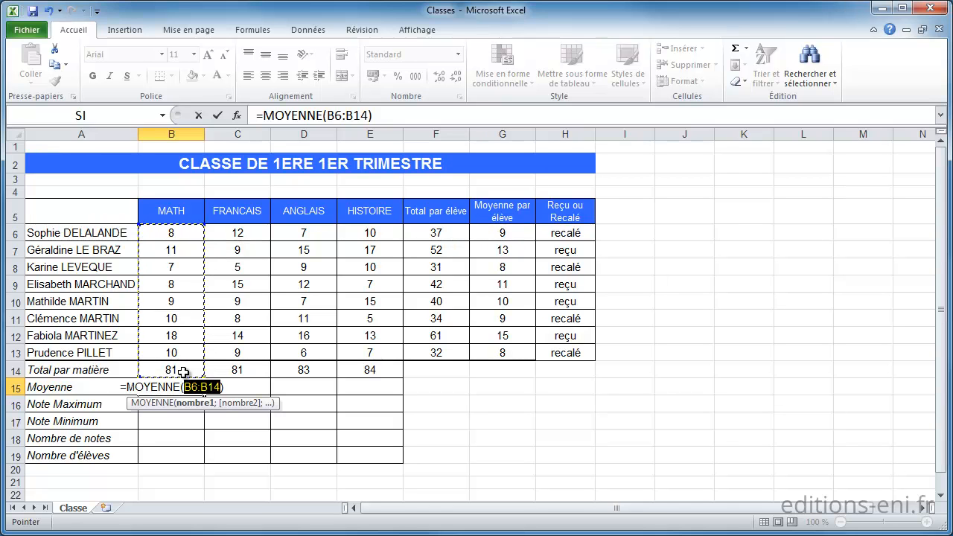
left_click_drag(175, 231, 179, 353)
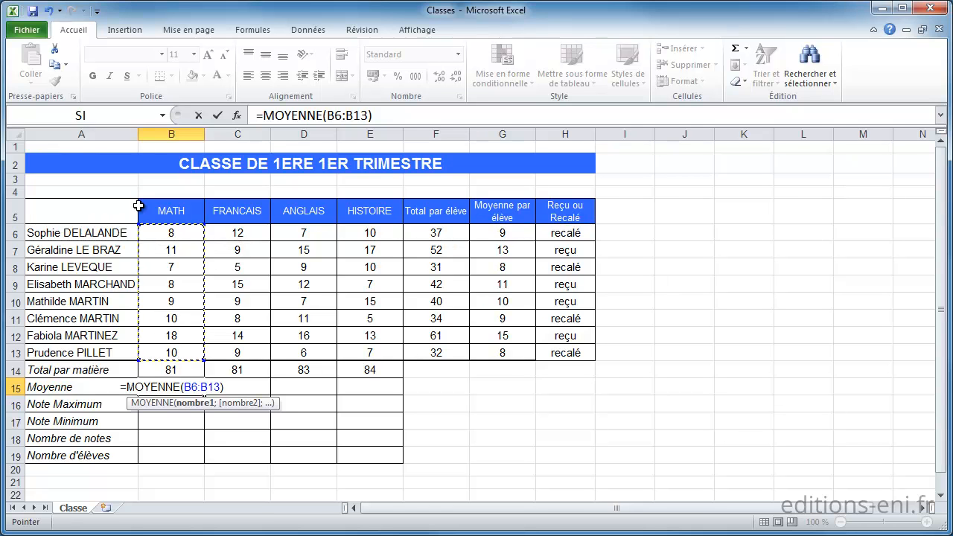
left_click(219, 115)
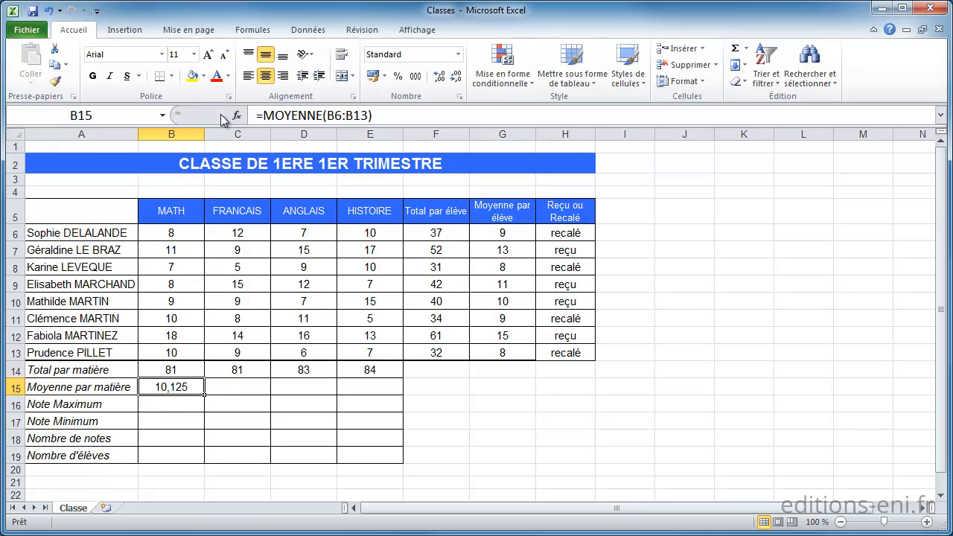
Select the MATH grades B6:B13 and open the status bar's customization options.
left_click_drag(170, 232, 177, 355)
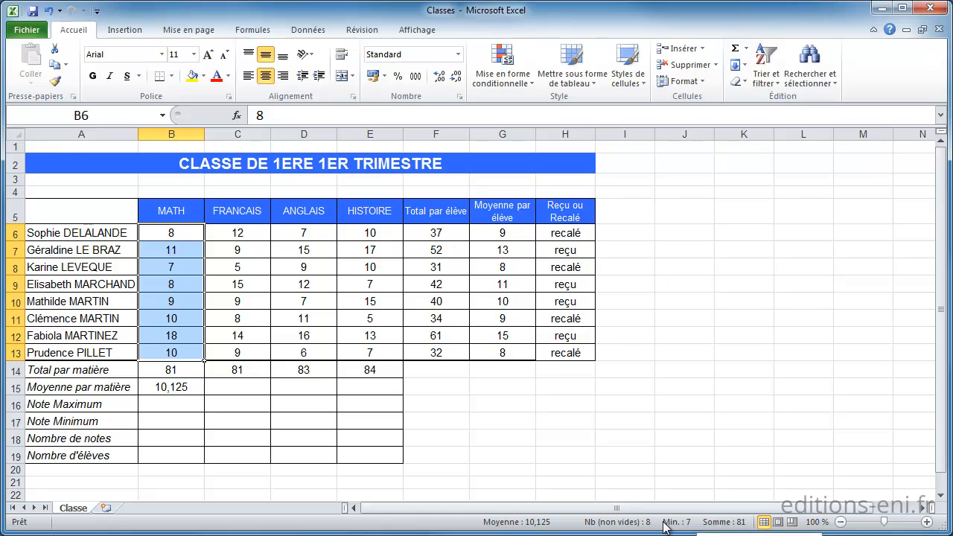
right_click(564, 530)
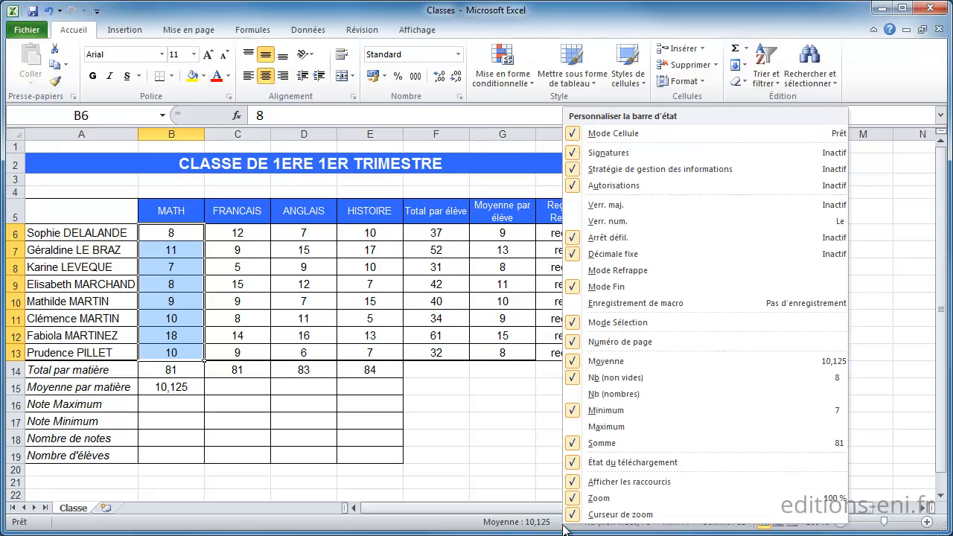